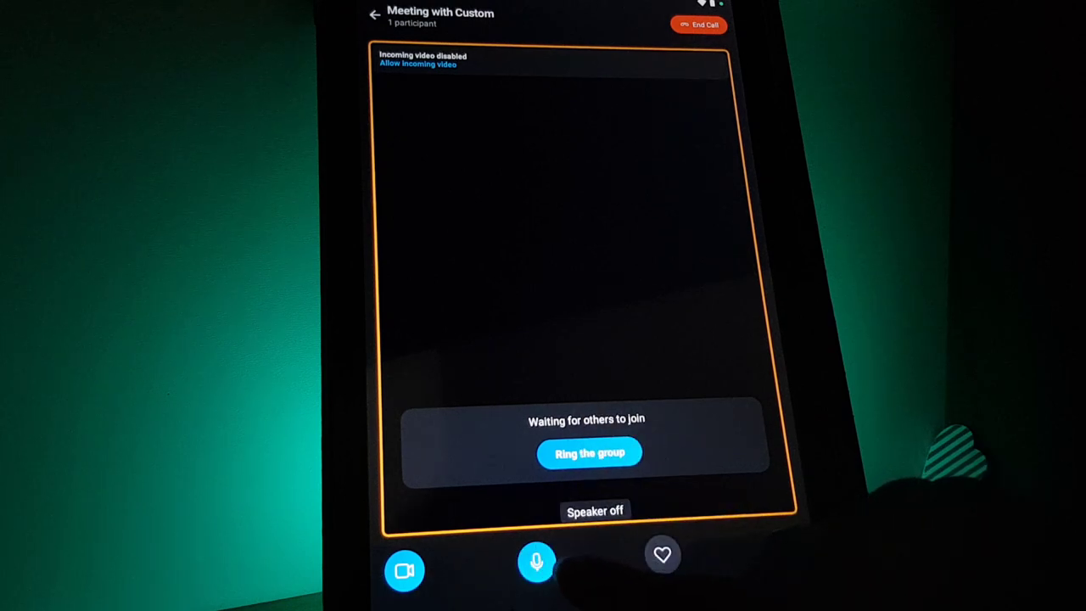
Mute the microphone in the Skype meeting while it waits for other participants.
left_click(536, 561)
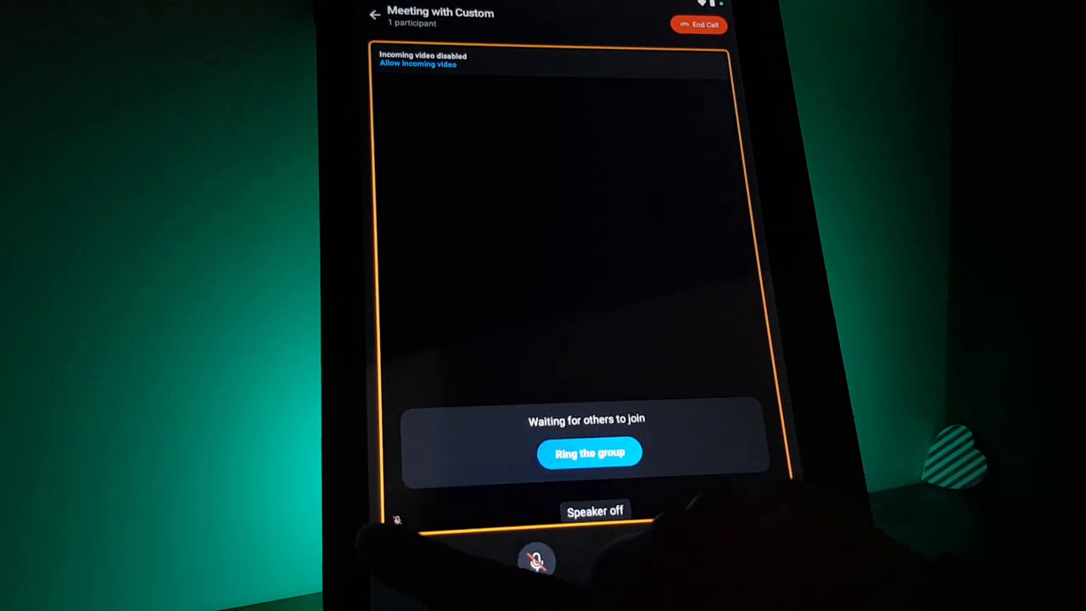
Turn off the camera so the duck profile avatar replaces the video feed.
left_click(404, 570)
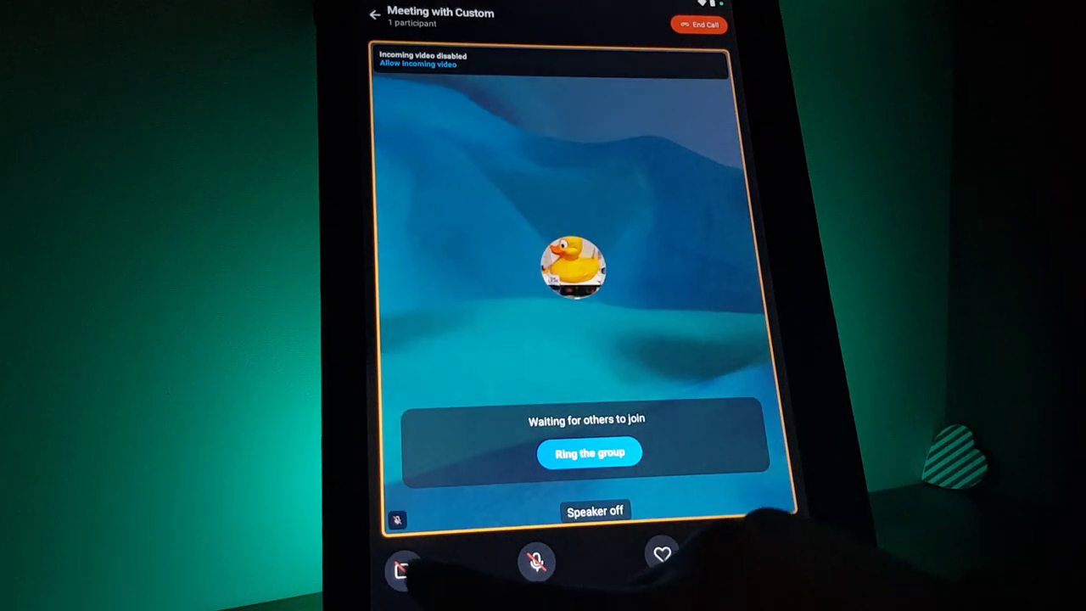